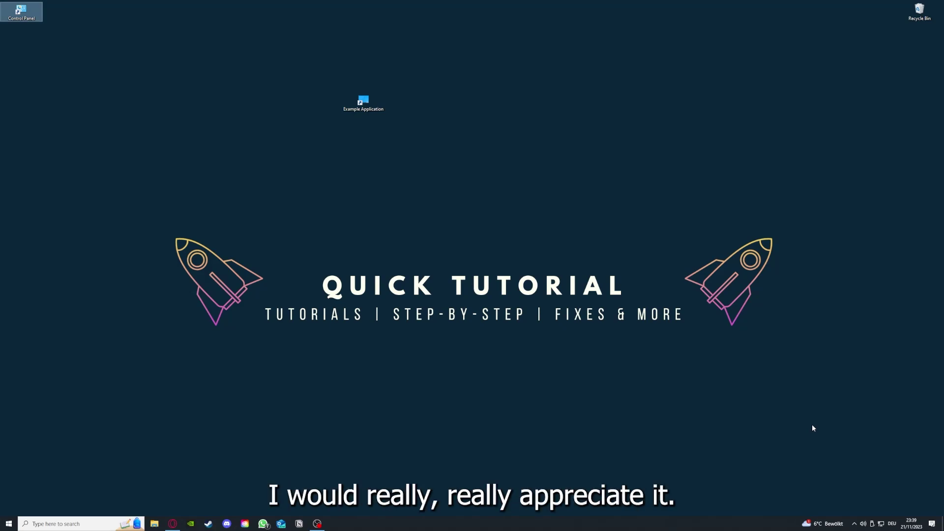
Clear the desktop icon selection and sweep several selection boxes across the desktop.
{"action": "left_click", "coordinate": [669, 351]}
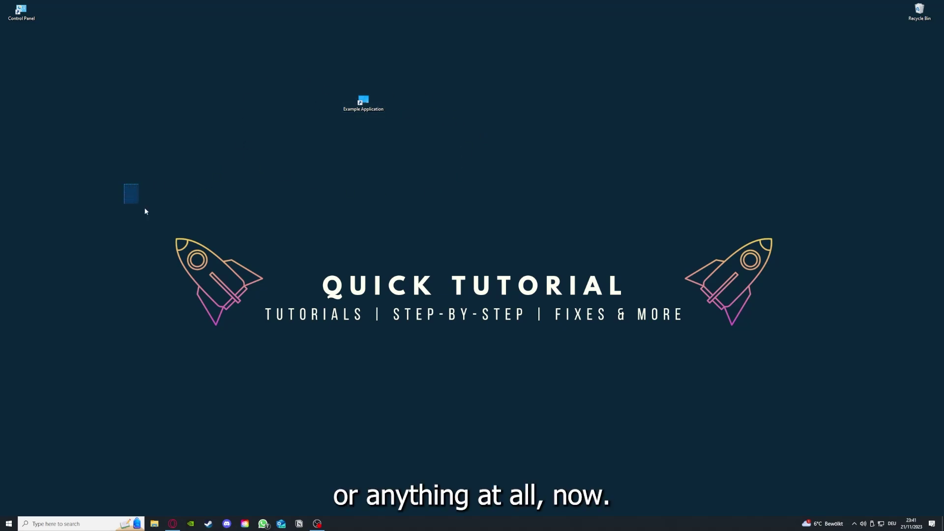
{"action": "left_click_drag", "start_coordinate": [163, 220], "coordinate": [798, 392]}
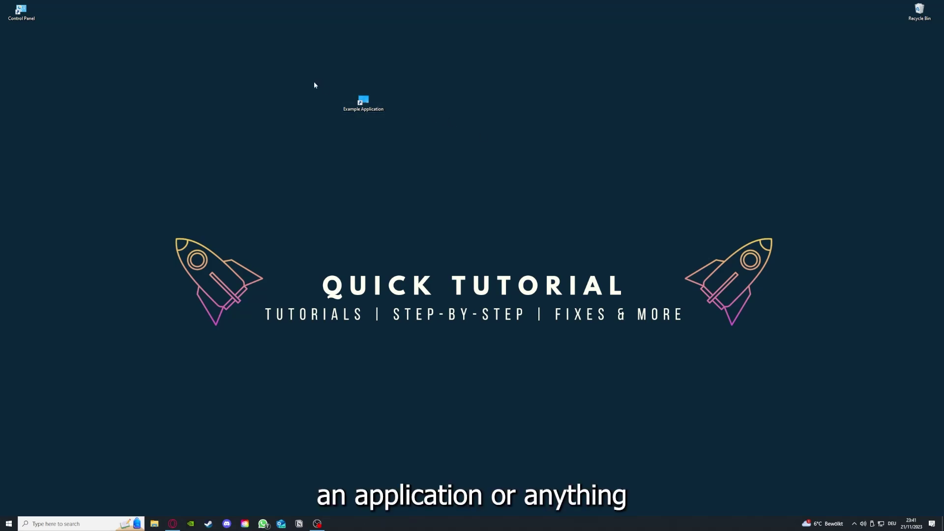
{"action": "left_click_drag", "start_coordinate": [124, 184], "coordinate": [782, 385]}
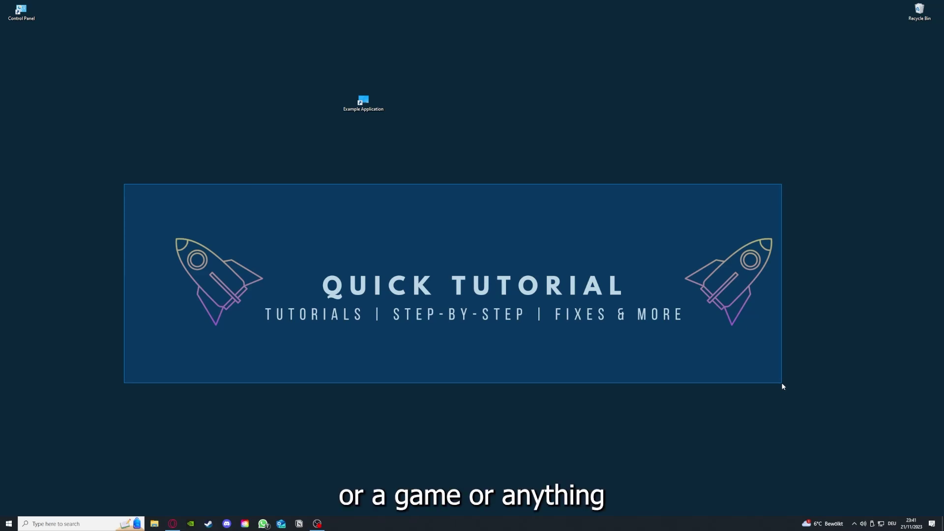
{"action": "left_click_drag", "start_coordinate": [783, 384], "coordinate": [798, 398]}
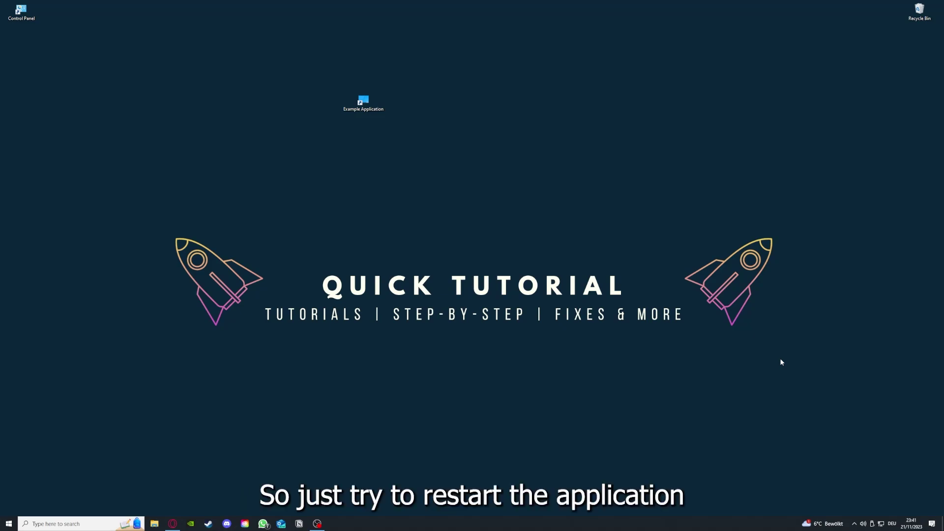
Launch the Example Application shortcut, then close the Desktop folder window it brings up.
{"action": "double_click", "coordinate": [363, 103]}
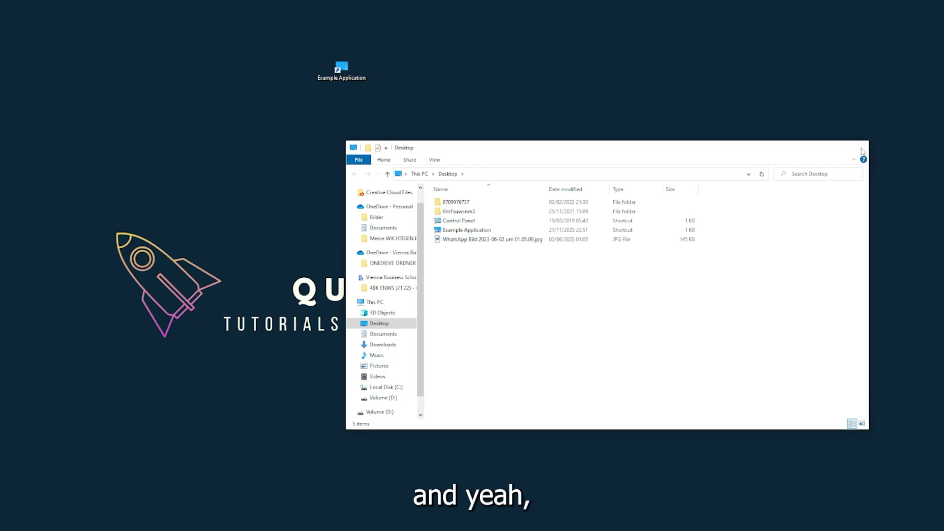
{"action": "left_click", "coordinate": [859, 149]}
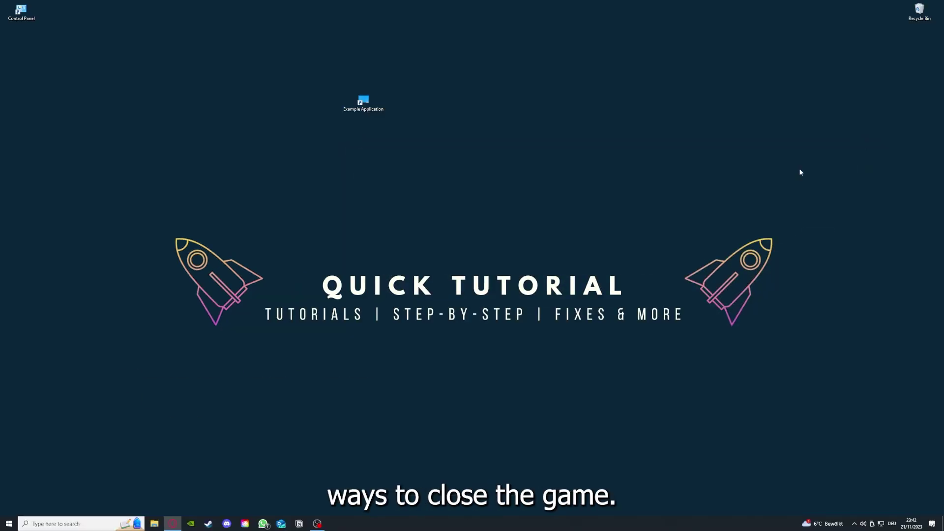
{"action": "right_click", "coordinate": [355, 525]}
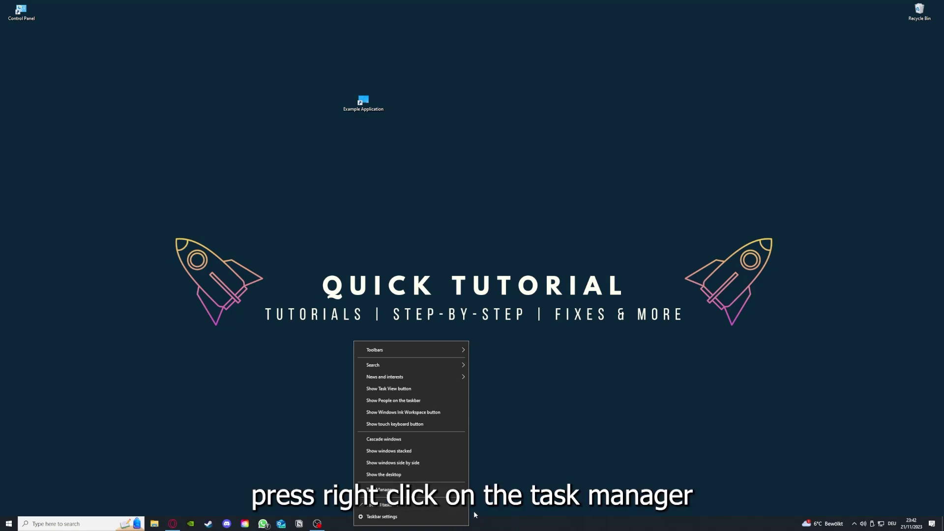
{"action": "left_click", "coordinate": [422, 493]}
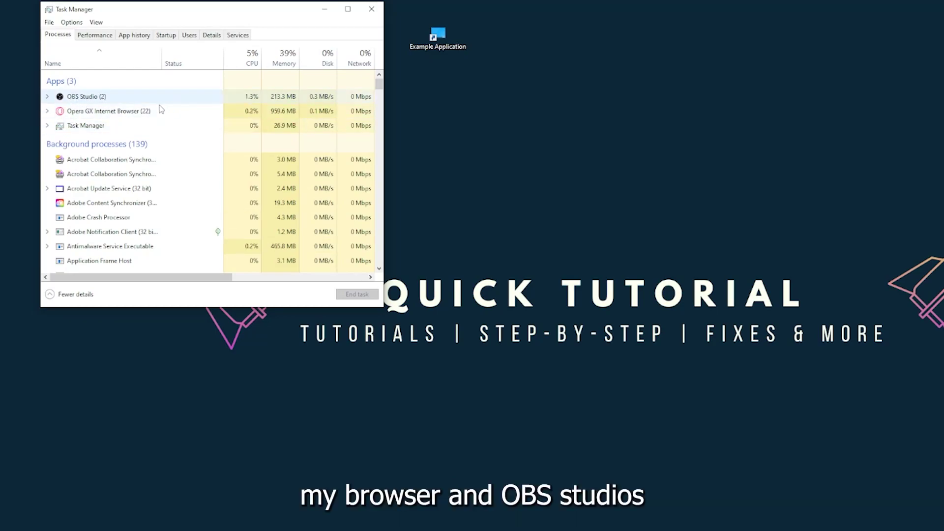
{"action": "left_click", "coordinate": [176, 128]}
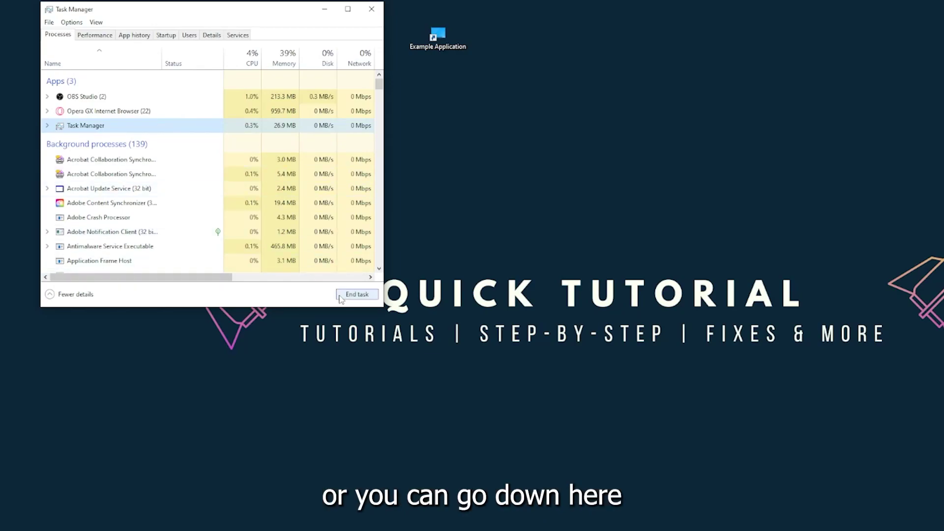
{"action": "left_click", "coordinate": [355, 294]}
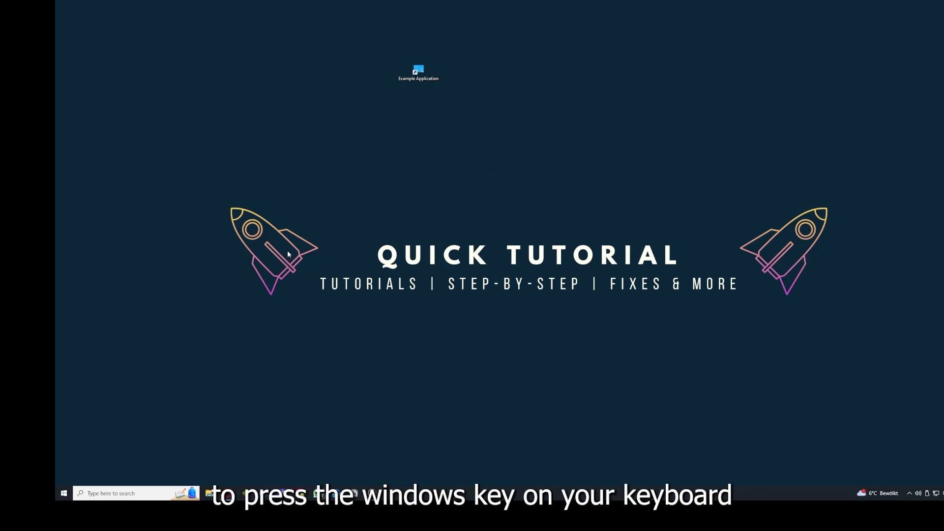
{"action": "key", "text": "super"}
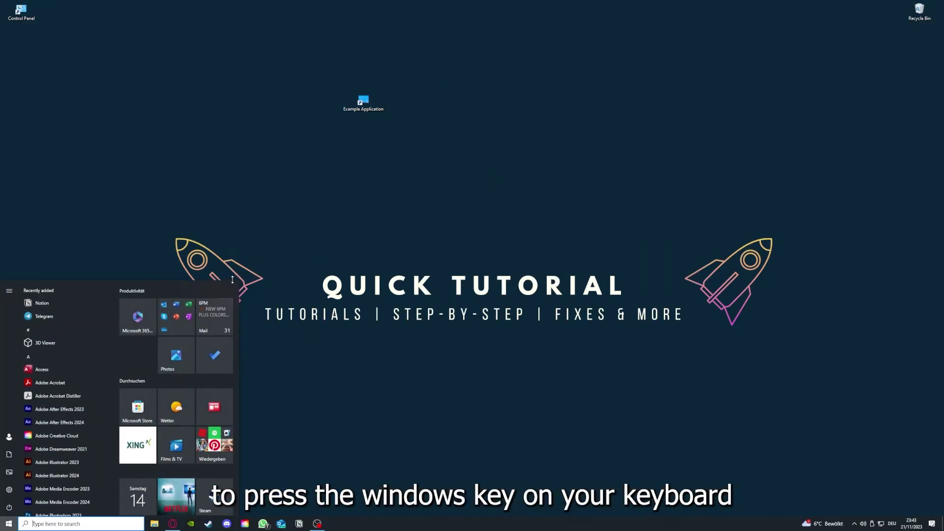
{"action": "key", "text": "super"}
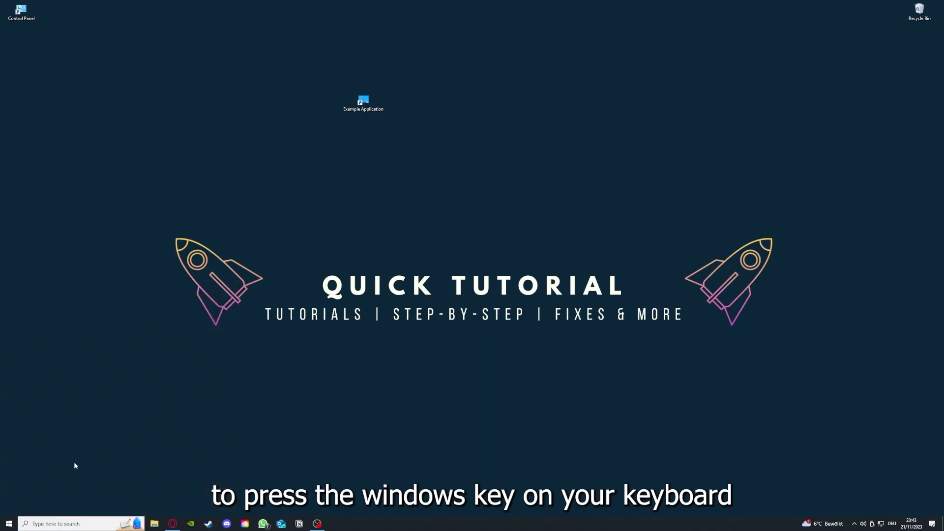
{"action": "left_click", "coordinate": [10, 521]}
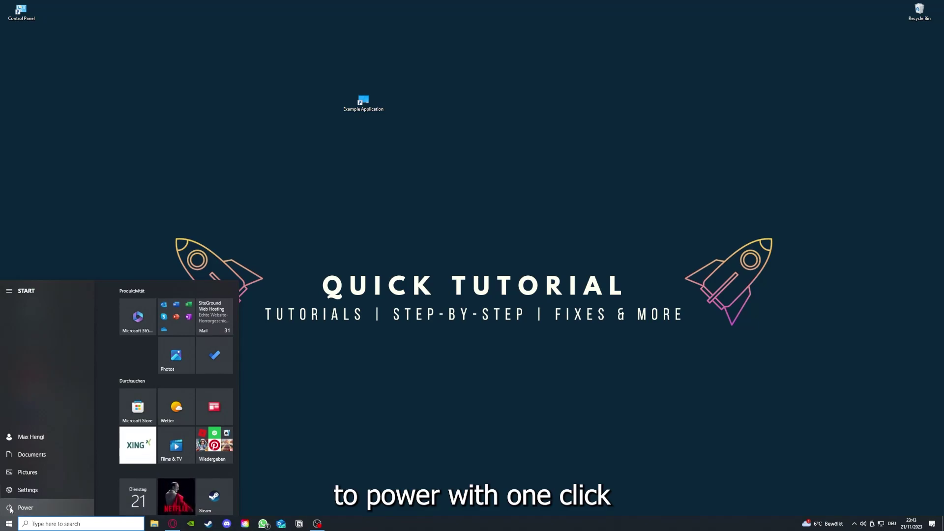
{"action": "left_click", "coordinate": [10, 509]}
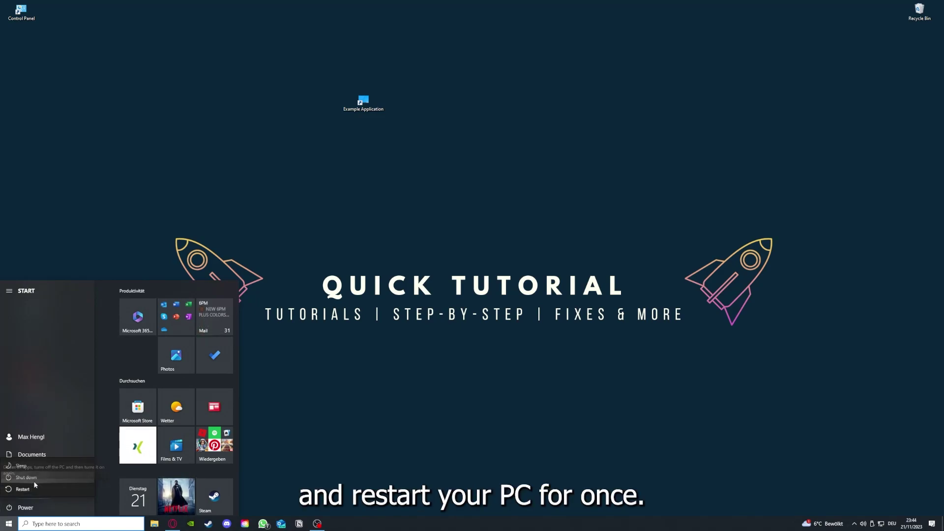
{"action": "left_click", "coordinate": [373, 376]}
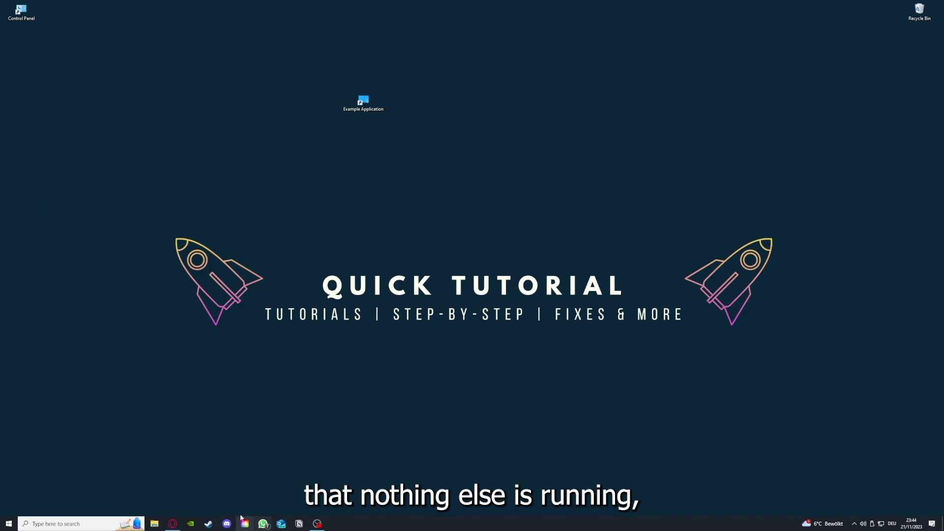
Bring up Task Manager from the taskbar on its Startup list, enlarged to full size.
{"action": "right_click", "coordinate": [366, 523]}
{"action": "left_click", "coordinate": [388, 467]}
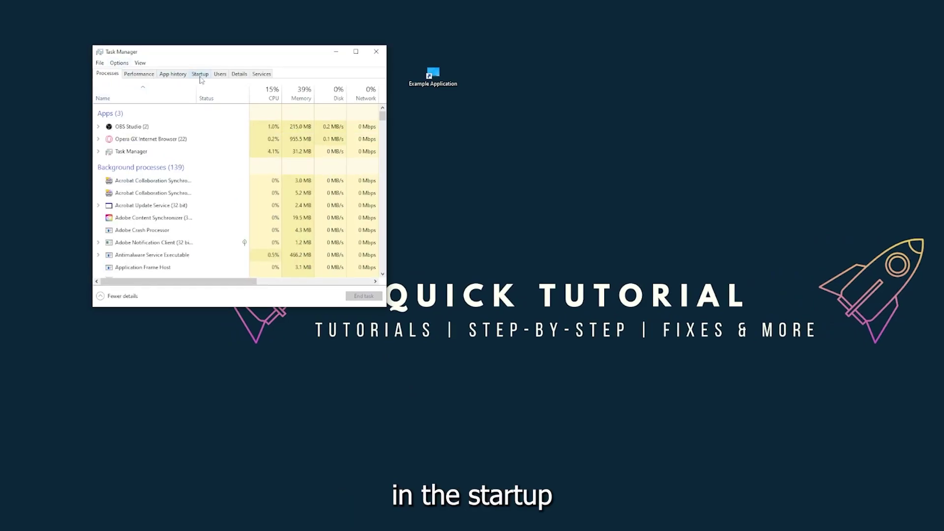
{"action": "left_click", "coordinate": [200, 74]}
{"action": "scroll", "coordinate": [207, 216], "scroll_direction": "down", "scroll_amount": 2}
{"action": "scroll", "coordinate": [206, 216], "scroll_direction": "up", "scroll_amount": 2}
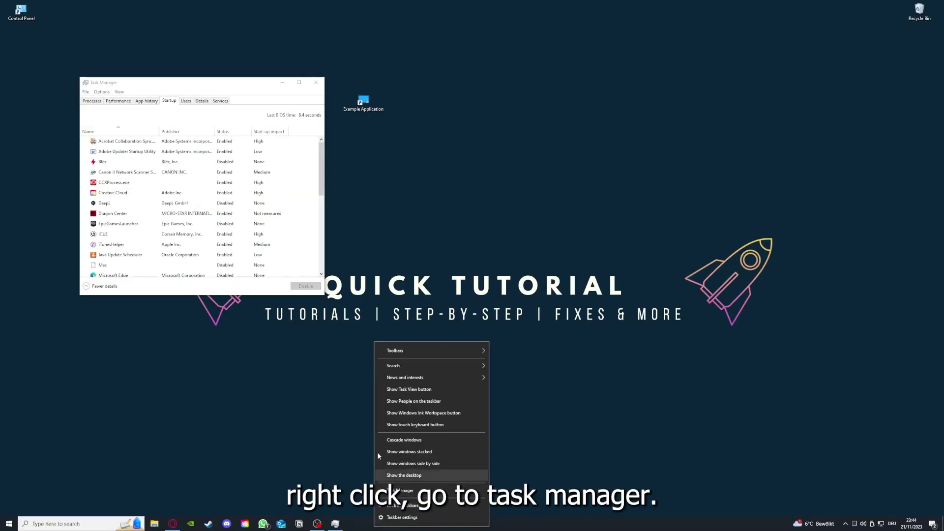
{"action": "left_click", "coordinate": [299, 83]}
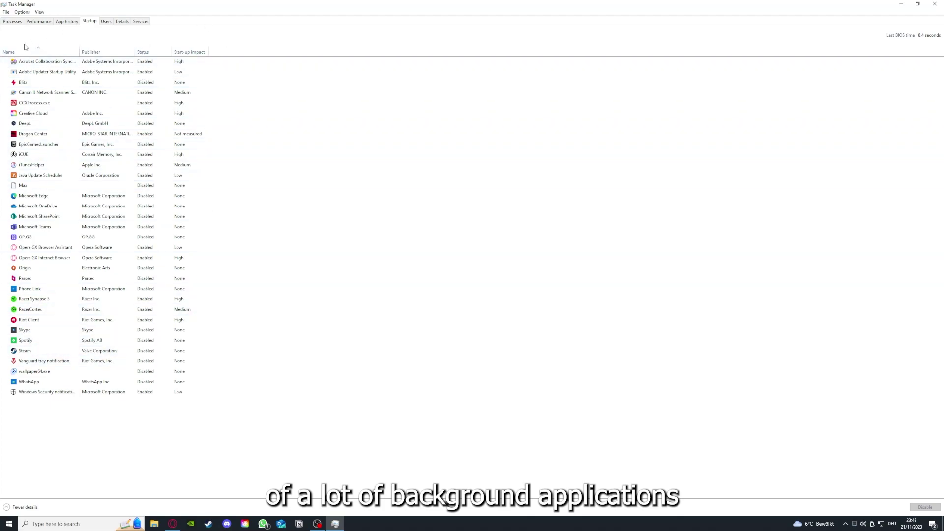
Inspect the Acrobat, CCXProcess, OneDrive, SharePoint, Phone Link and iTunesHelper startup entries.
{"action": "right_click", "coordinate": [153, 62]}
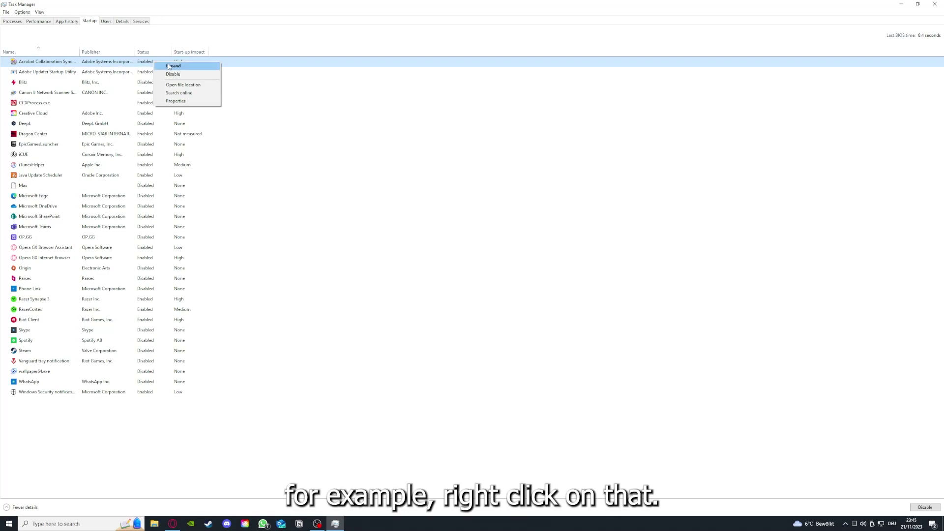
{"action": "left_click", "coordinate": [329, 103]}
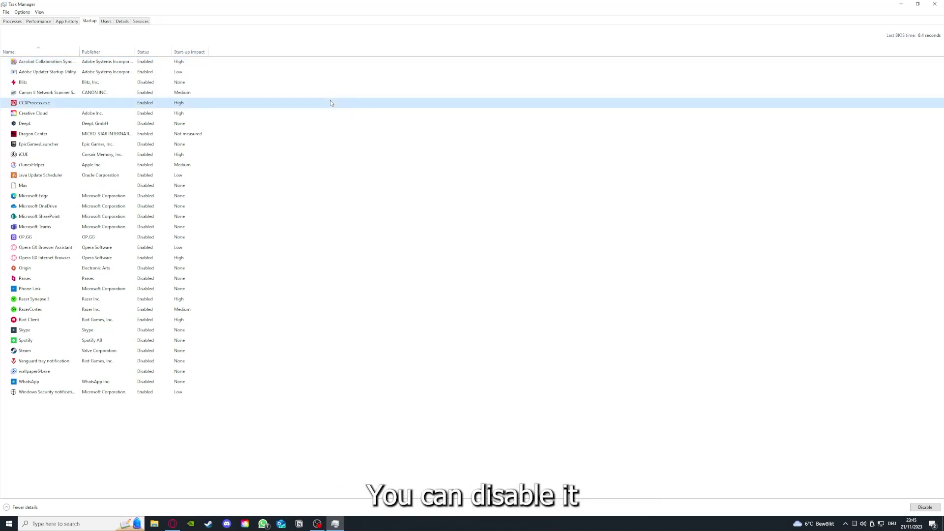
{"action": "left_click", "coordinate": [497, 207]}
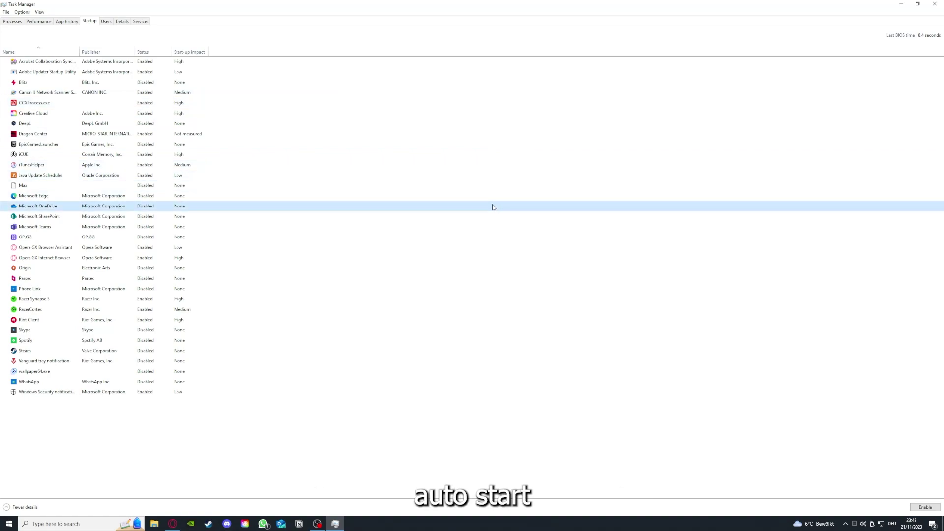
{"action": "left_click", "coordinate": [59, 64]}
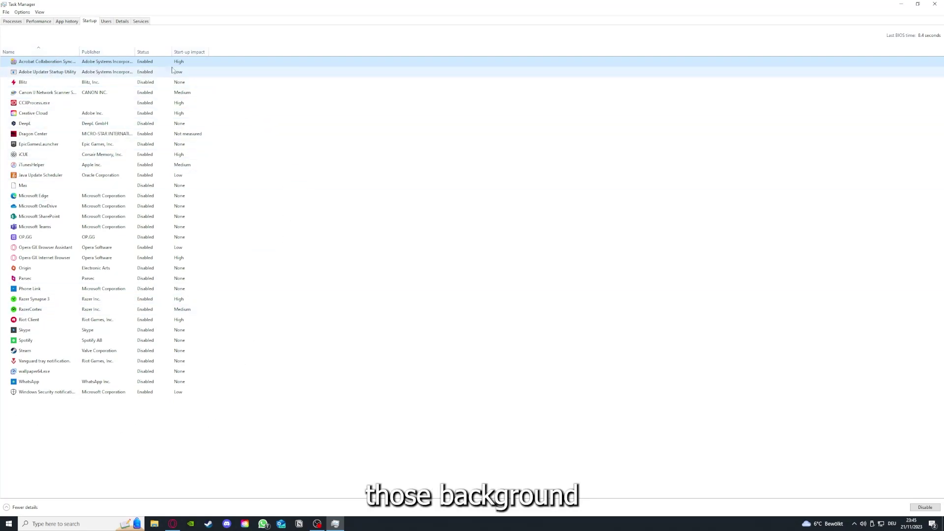
{"action": "right_click", "coordinate": [232, 216]}
{"action": "left_click", "coordinate": [264, 289]}
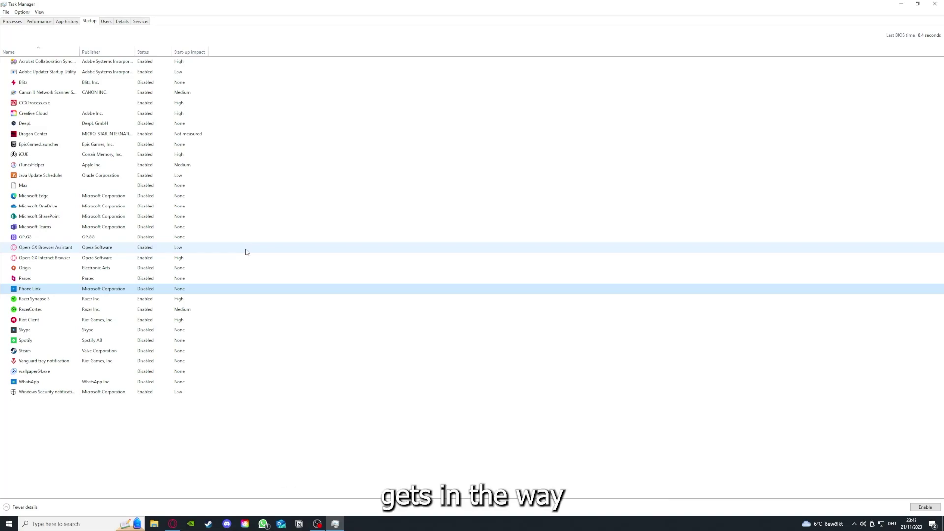
{"action": "left_click", "coordinate": [206, 170]}
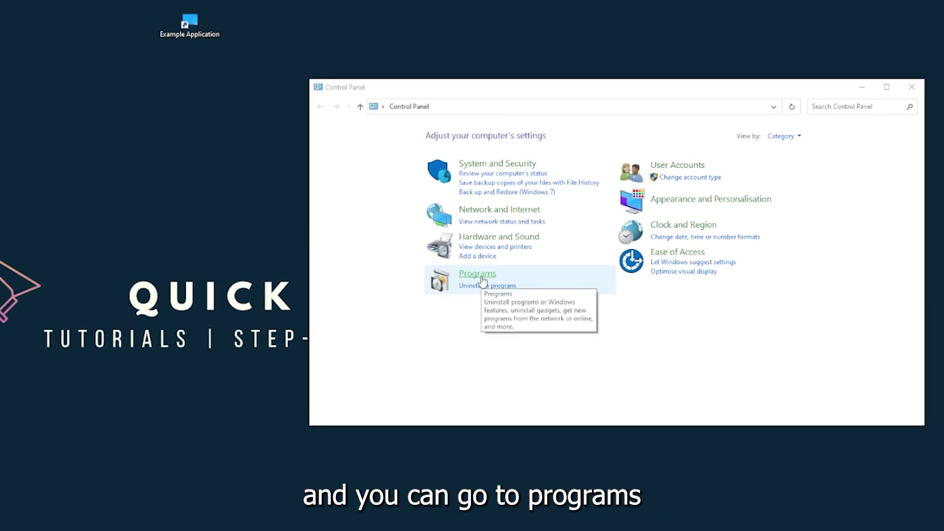
Go to Programs > Programs and Features and scroll the installed list to Overwolf.
{"action": "left_click", "coordinate": [481, 279]}
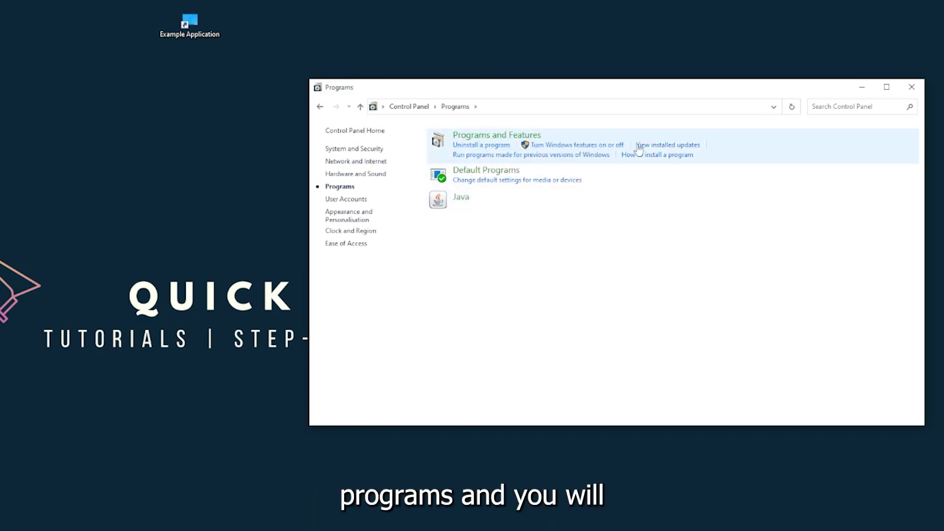
{"action": "left_click", "coordinate": [510, 143]}
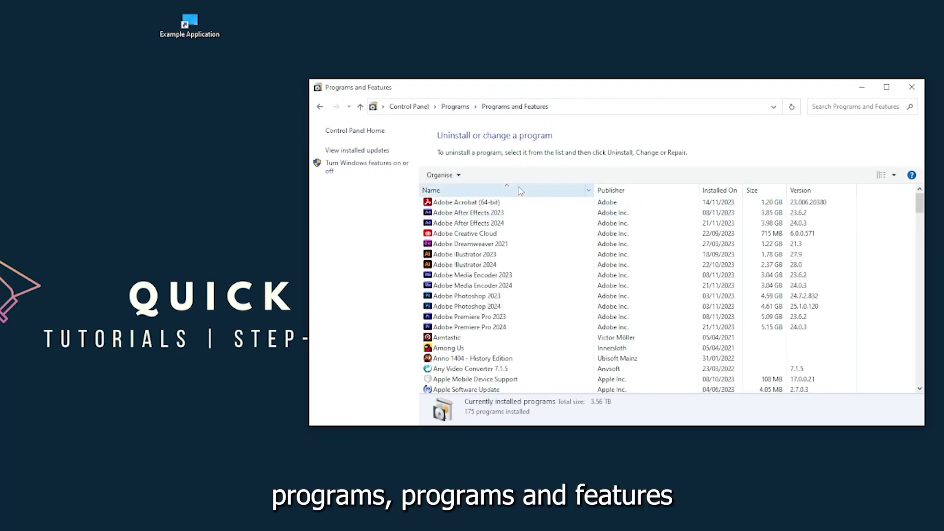
{"action": "scroll", "coordinate": [511, 236], "scroll_direction": "down", "scroll_amount": 4}
{"action": "scroll", "coordinate": [507, 255], "scroll_direction": "down", "scroll_amount": 8}
{"action": "scroll", "coordinate": [501, 270], "scroll_direction": "down", "scroll_amount": 8}
{"action": "scroll", "coordinate": [499, 277], "scroll_direction": "down", "scroll_amount": 8}
{"action": "scroll", "coordinate": [499, 277], "scroll_direction": "down", "scroll_amount": 8}
{"action": "scroll", "coordinate": [498, 279], "scroll_direction": "down", "scroll_amount": 8}
{"action": "scroll", "coordinate": [497, 282], "scroll_direction": "down", "scroll_amount": 8}
{"action": "scroll", "coordinate": [497, 285], "scroll_direction": "down", "scroll_amount": 8}
{"action": "scroll", "coordinate": [484, 309], "scroll_direction": "up", "scroll_amount": 6}
{"action": "scroll", "coordinate": [475, 325], "scroll_direction": "up", "scroll_amount": 6}
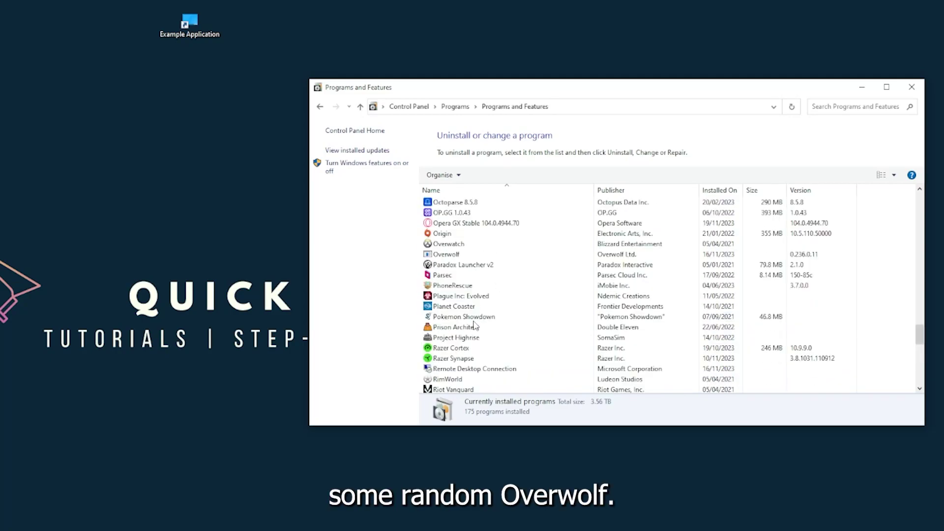
{"action": "scroll", "coordinate": [467, 323], "scroll_direction": "up", "scroll_amount": 1}
{"action": "scroll", "coordinate": [460, 322], "scroll_direction": "up", "scroll_amount": 1}
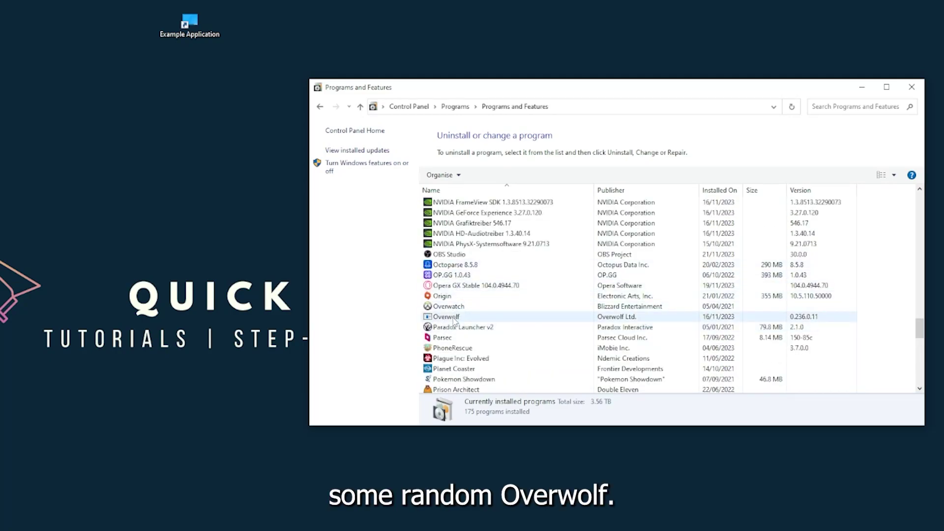
Uninstall Overwolf, answer Yes to the error prompt, and close Programs and Features.
{"action": "left_click", "coordinate": [455, 319]}
{"action": "right_click", "coordinate": [452, 318]}
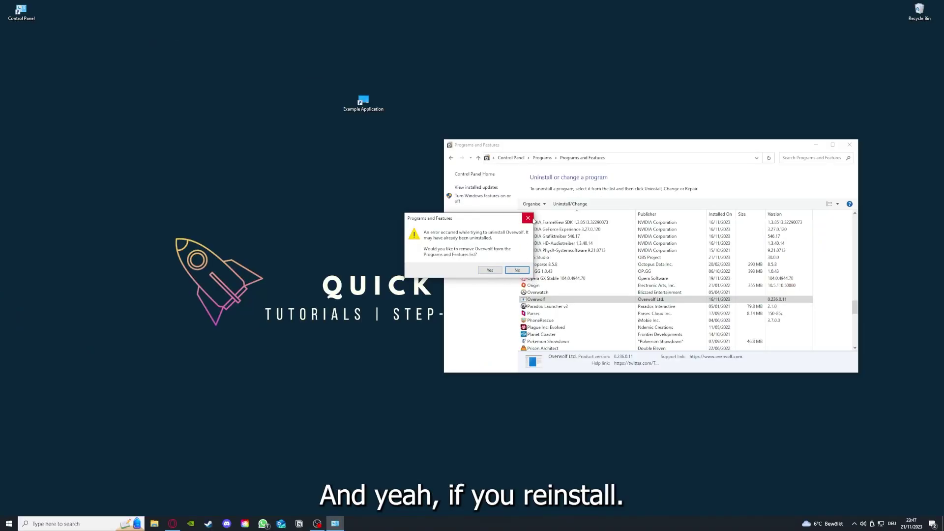
{"action": "left_click", "coordinate": [527, 218]}
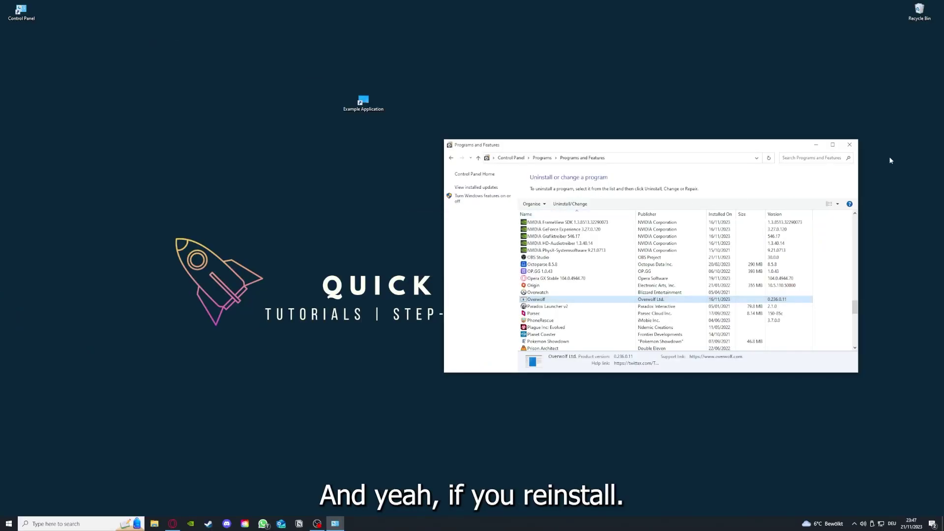
{"action": "left_click", "coordinate": [849, 145]}
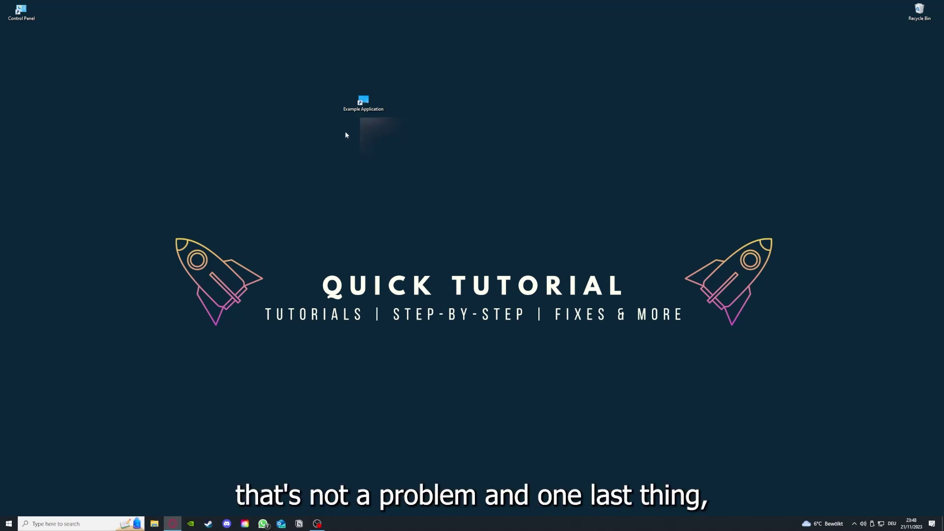
Open the Example Application shortcut's Properties, browse Security and Previous Versions, then return to Shortcut.
{"action": "right_click", "coordinate": [357, 99]}
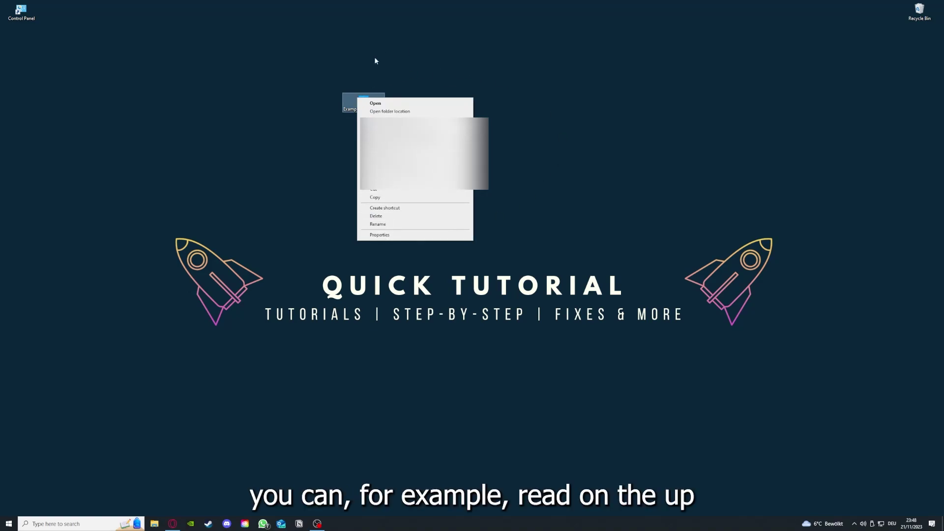
{"action": "left_click", "coordinate": [379, 235]}
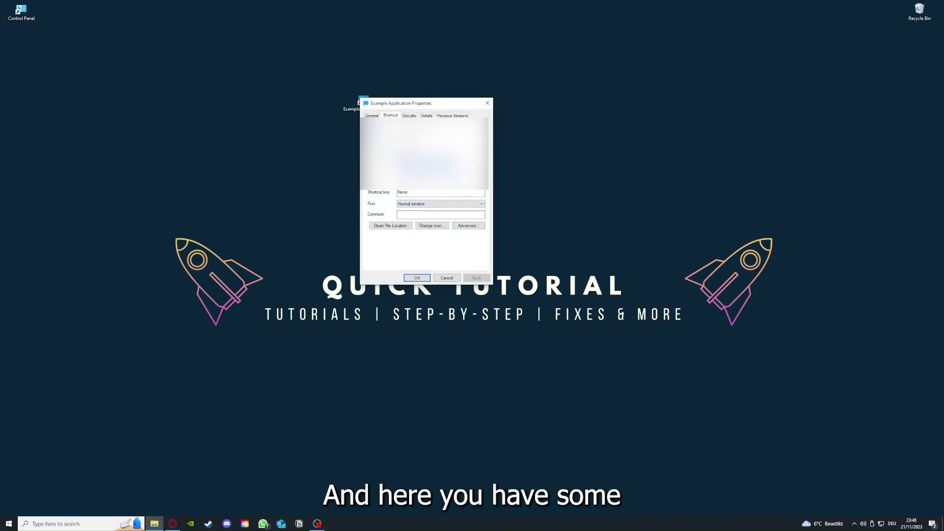
{"action": "key", "text": "ctrl+Tab"}
{"action": "key", "text": "ctrl+Tab"}
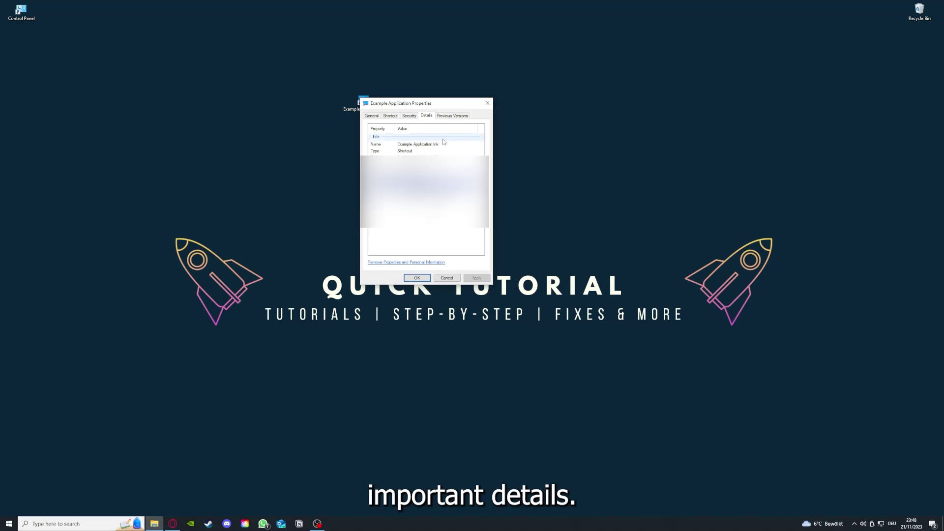
{"action": "left_click_drag", "start_coordinate": [427, 103], "coordinate": [499, 135]}
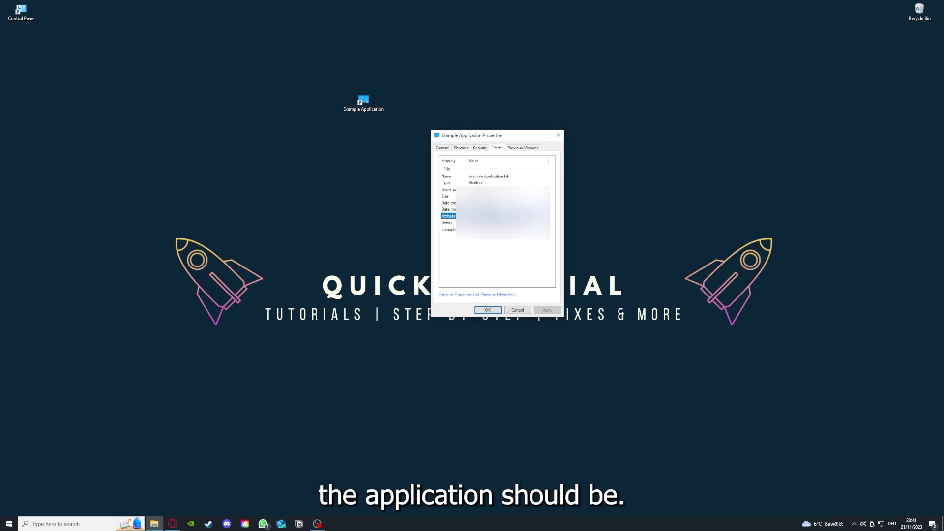
{"action": "left_click", "coordinate": [528, 150]}
{"action": "left_click", "coordinate": [461, 149]}
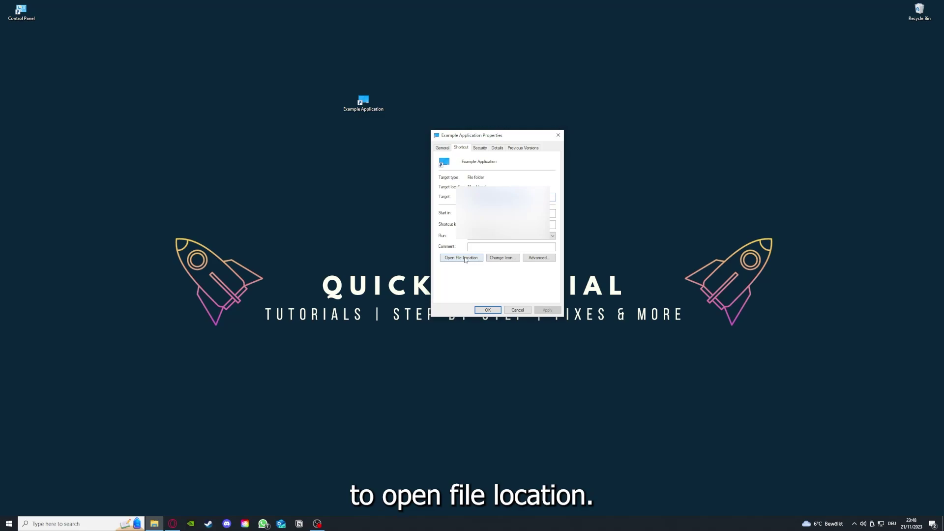
Open the shortcut's file location in This PC, move that window, then close it.
{"action": "left_click", "coordinate": [454, 261]}
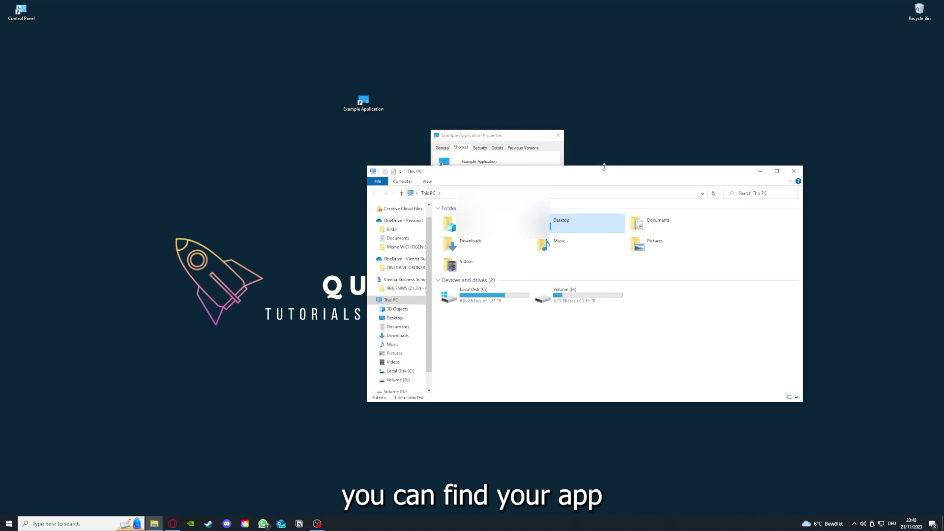
{"action": "left_click_drag", "start_coordinate": [605, 171], "coordinate": [499, 272]}
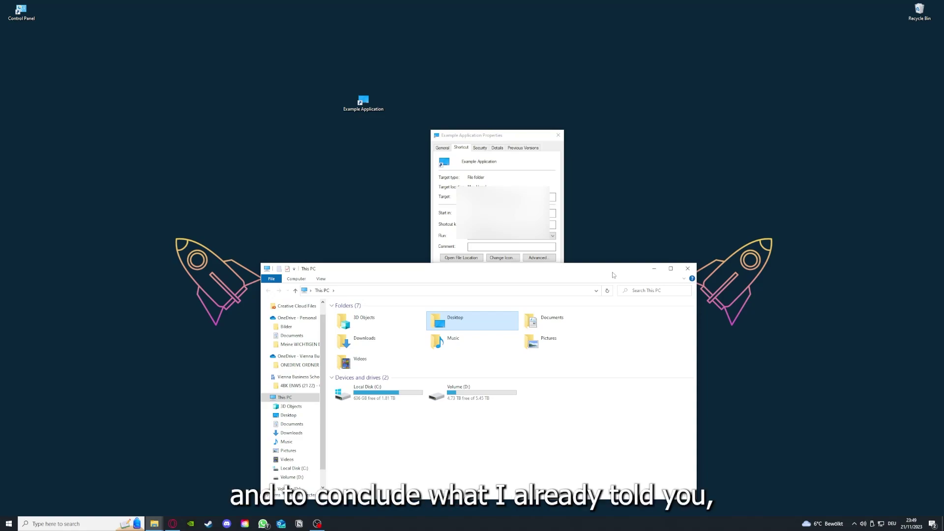
{"action": "left_click", "coordinate": [688, 269]}
{"action": "left_click", "coordinate": [558, 134]}
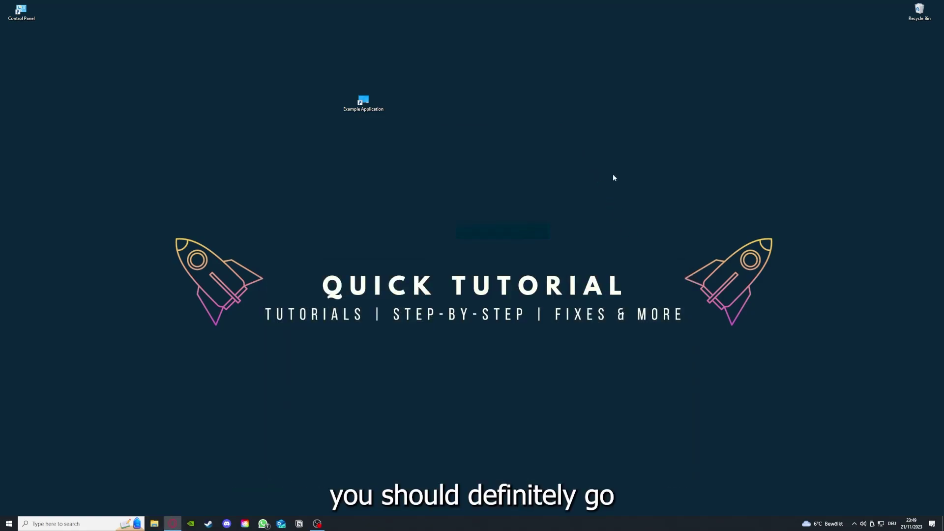